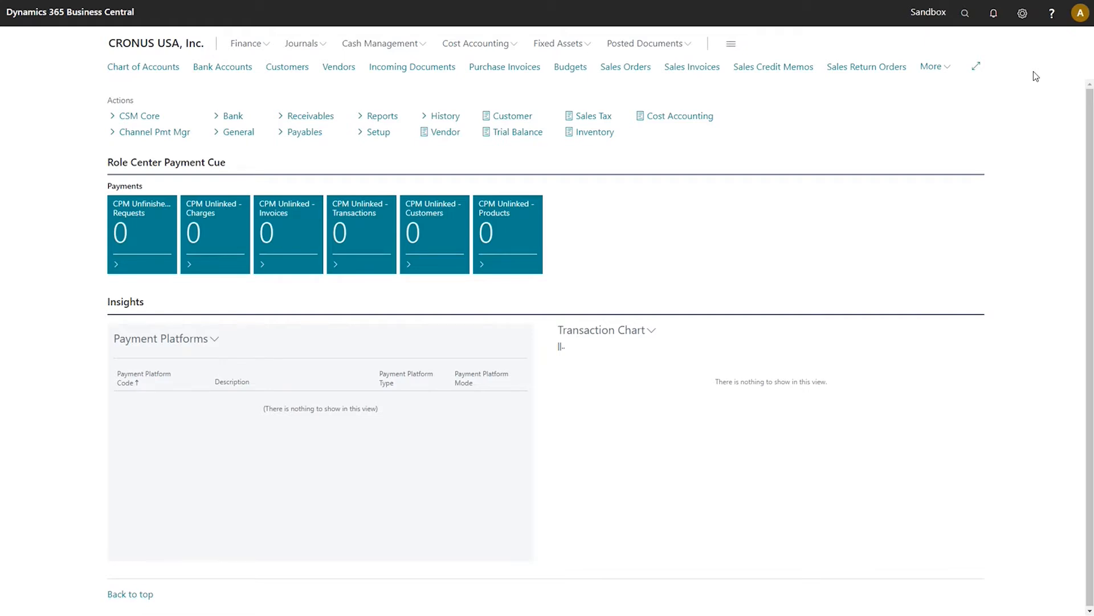
Find Extension Management with 'extension ma' and sort extensions by Publisher, descending.
{"action": "left_click", "coordinate": [966, 13]}
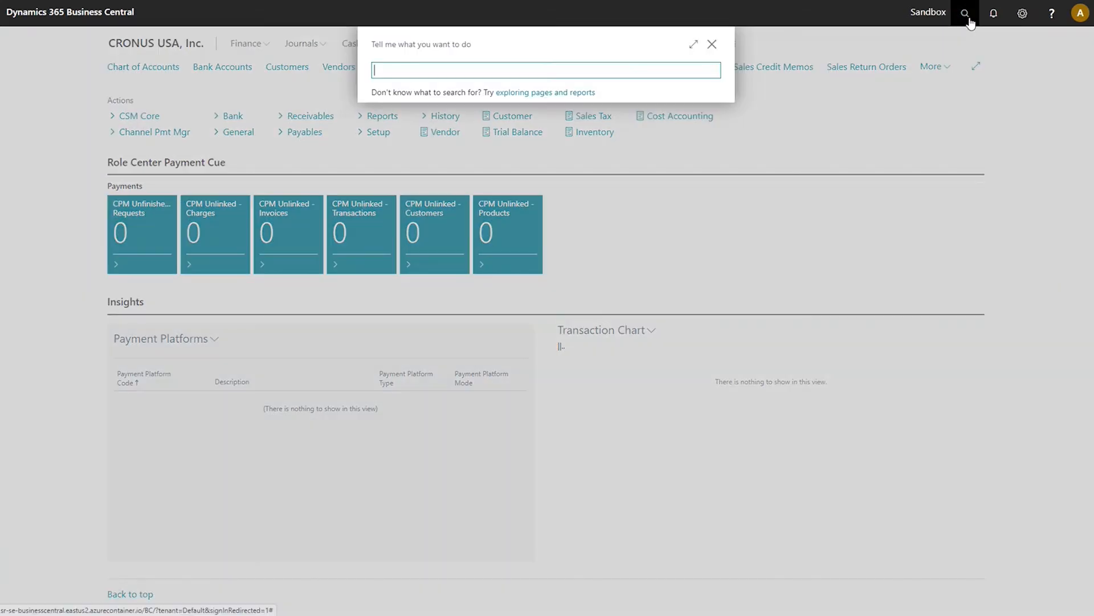
{"action": "type", "text": "exten"}
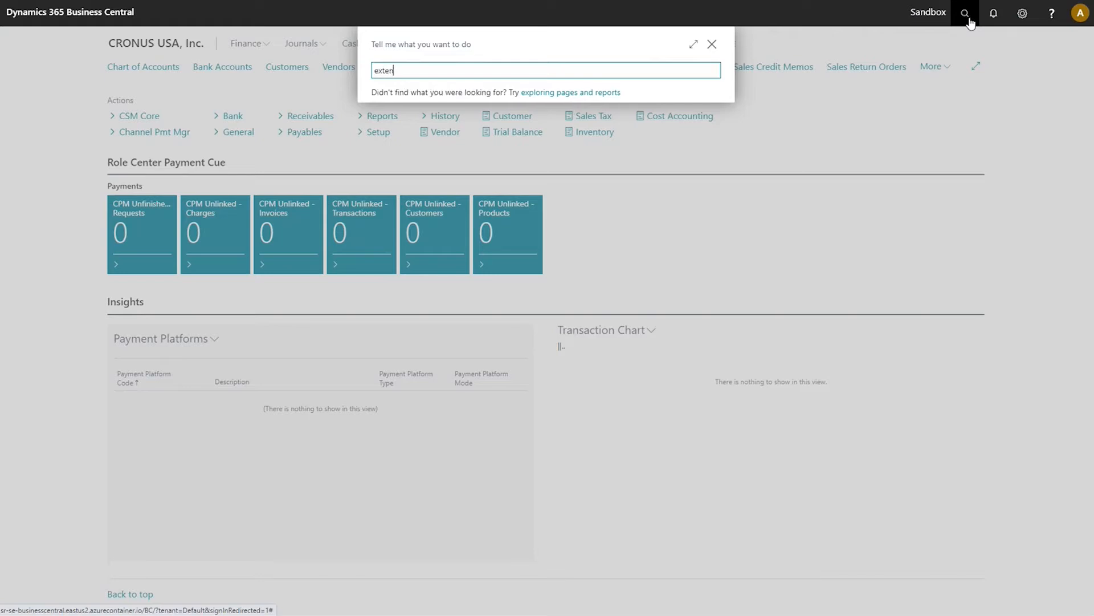
{"action": "type", "text": "sion ma"}
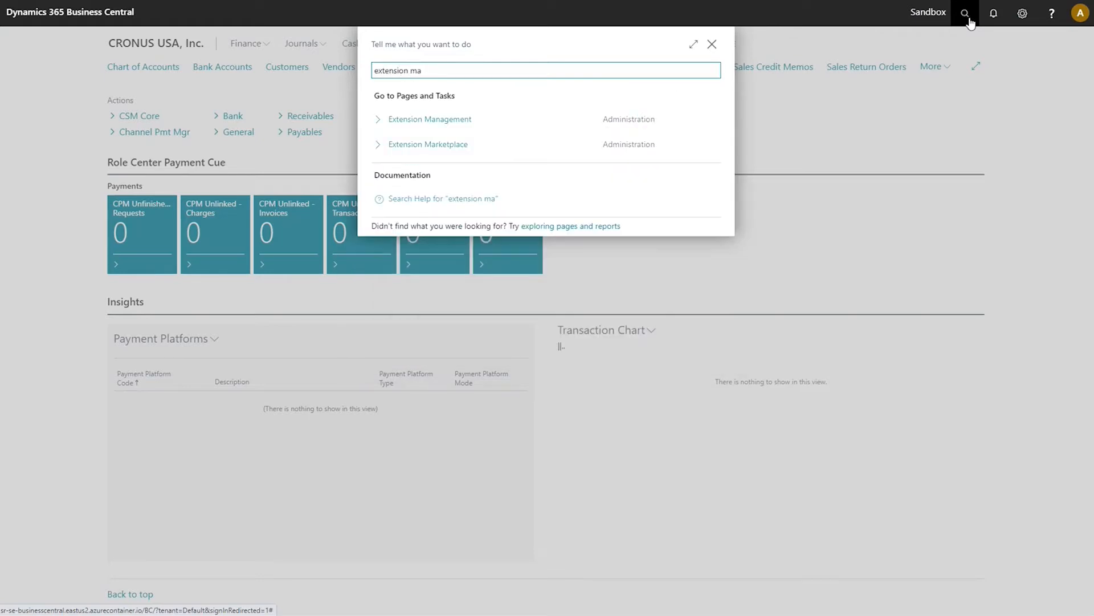
{"action": "left_click", "coordinate": [454, 124]}
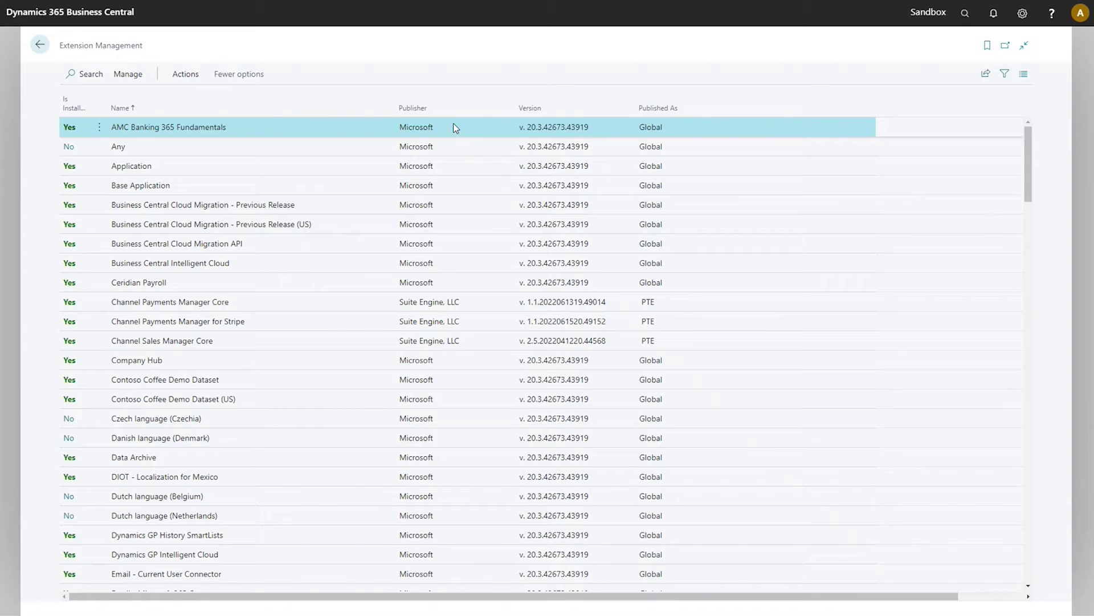
{"action": "left_click", "coordinate": [510, 111]}
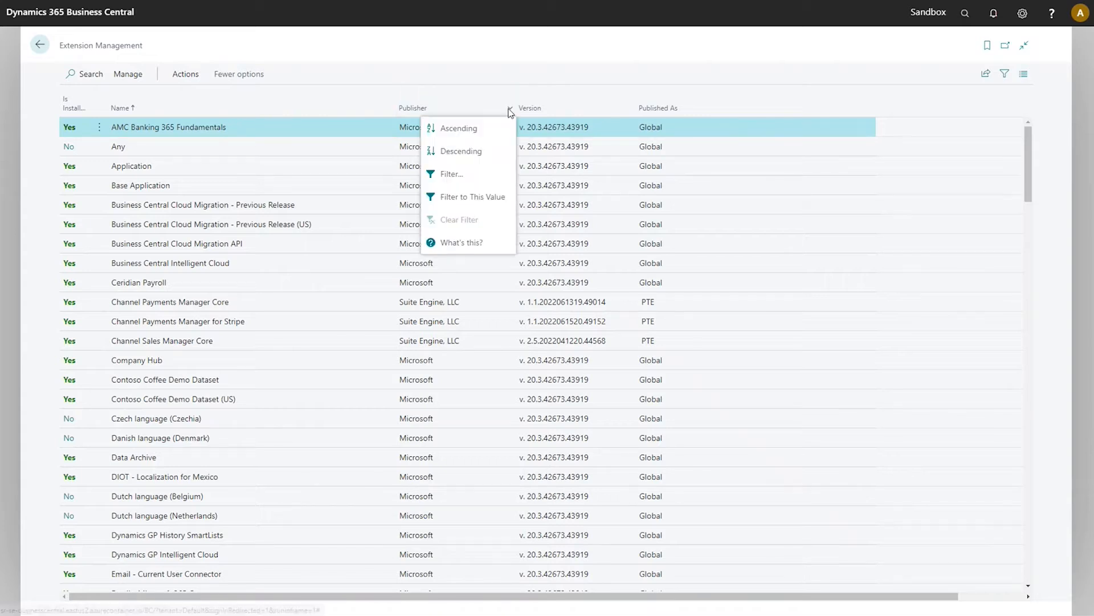
{"action": "left_click", "coordinate": [493, 153]}
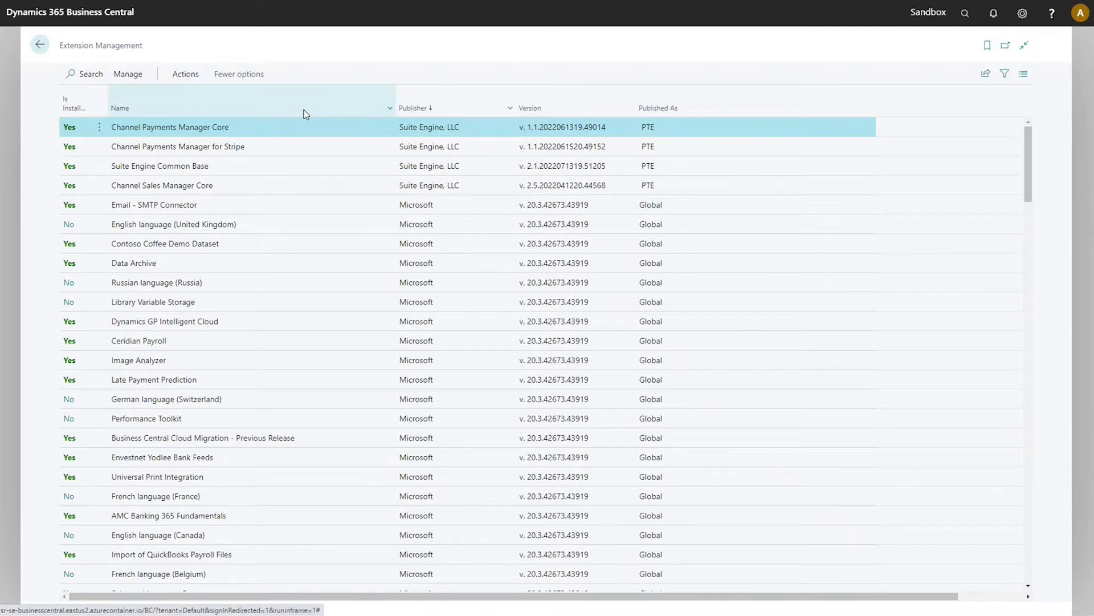
Enable Allow HttpClient Requests for Channel Payments Manager for Stripe and close its settings.
{"action": "left_click", "coordinate": [100, 149]}
{"action": "left_click", "coordinate": [101, 148]}
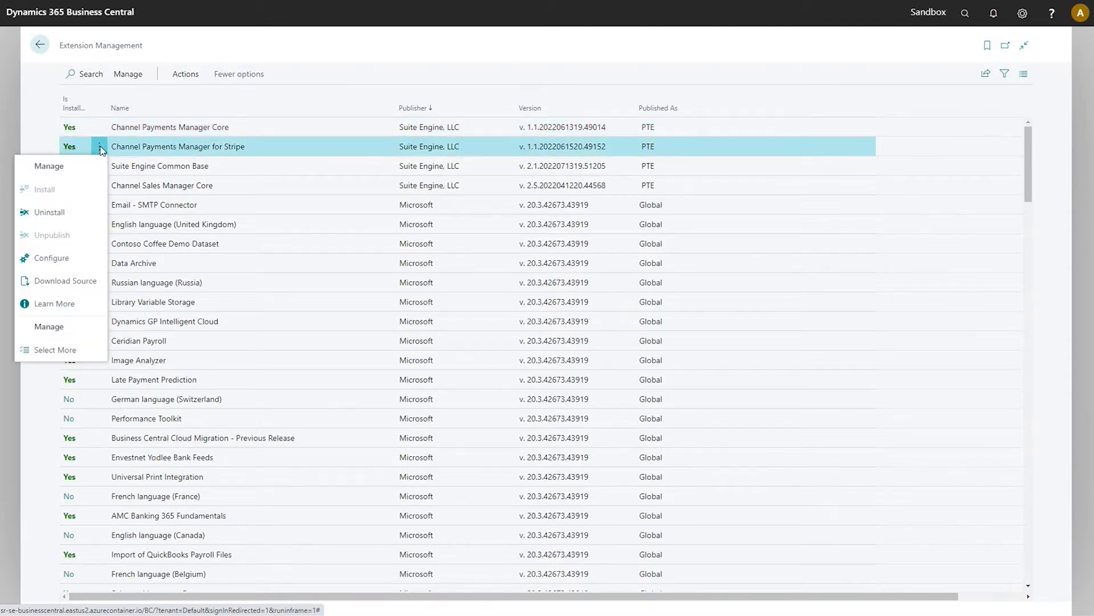
{"action": "left_click", "coordinate": [71, 260]}
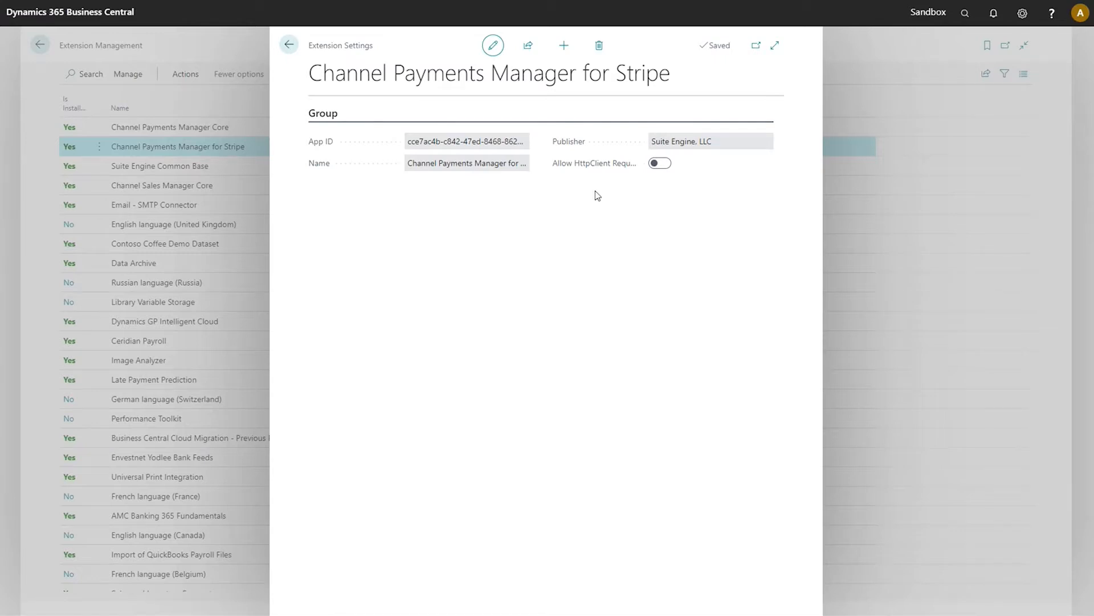
{"action": "left_click", "coordinate": [657, 169]}
{"action": "left_click", "coordinate": [289, 45]}
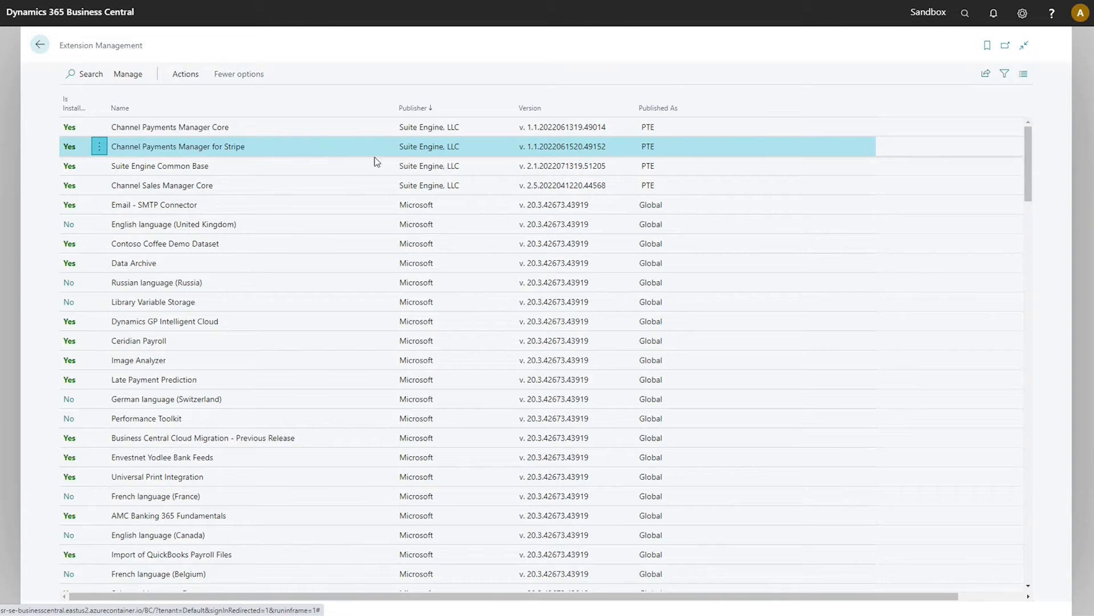
Go back from Extension Management to the CRONUS USA role center.
{"action": "left_click", "coordinate": [45, 47]}
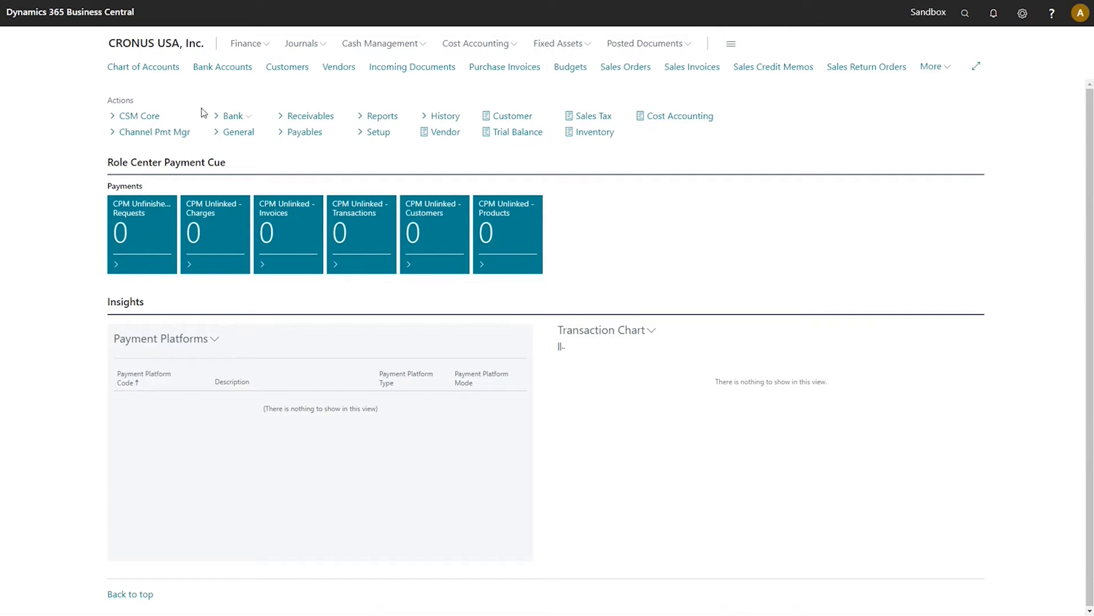
Open CSM Setup from the CSM Core actions and acknowledge the registration reminder.
{"action": "left_click", "coordinate": [171, 117]}
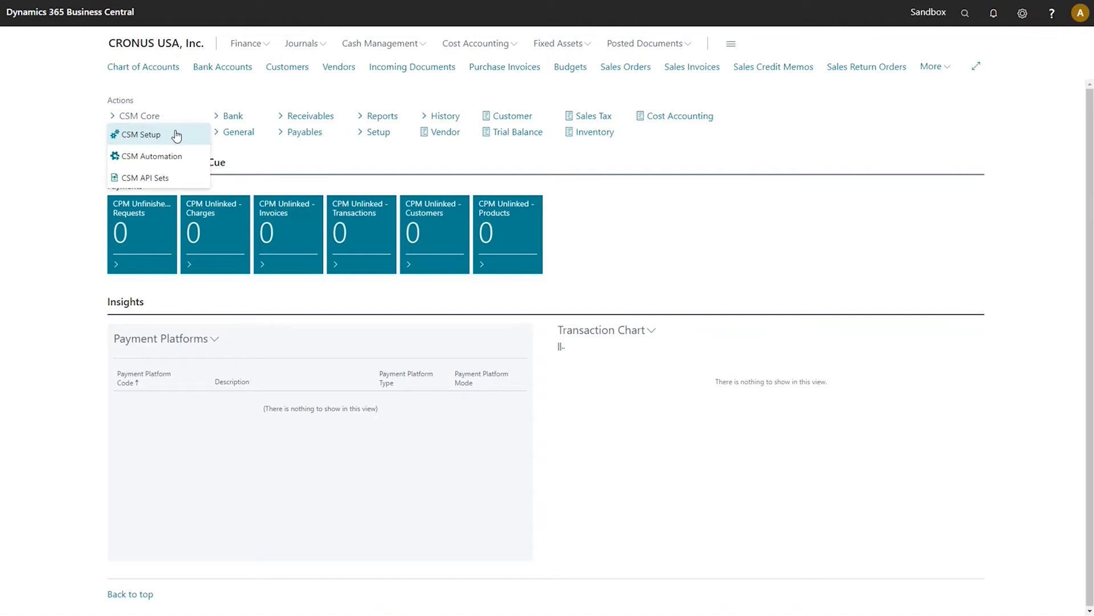
{"action": "left_click", "coordinate": [176, 136]}
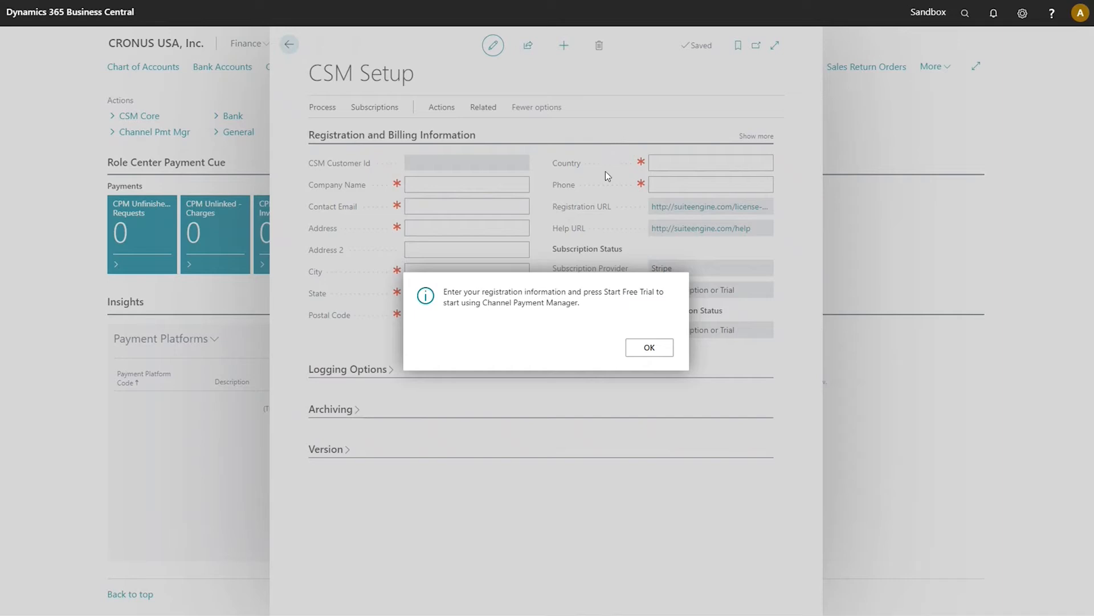
{"action": "left_click", "coordinate": [642, 350]}
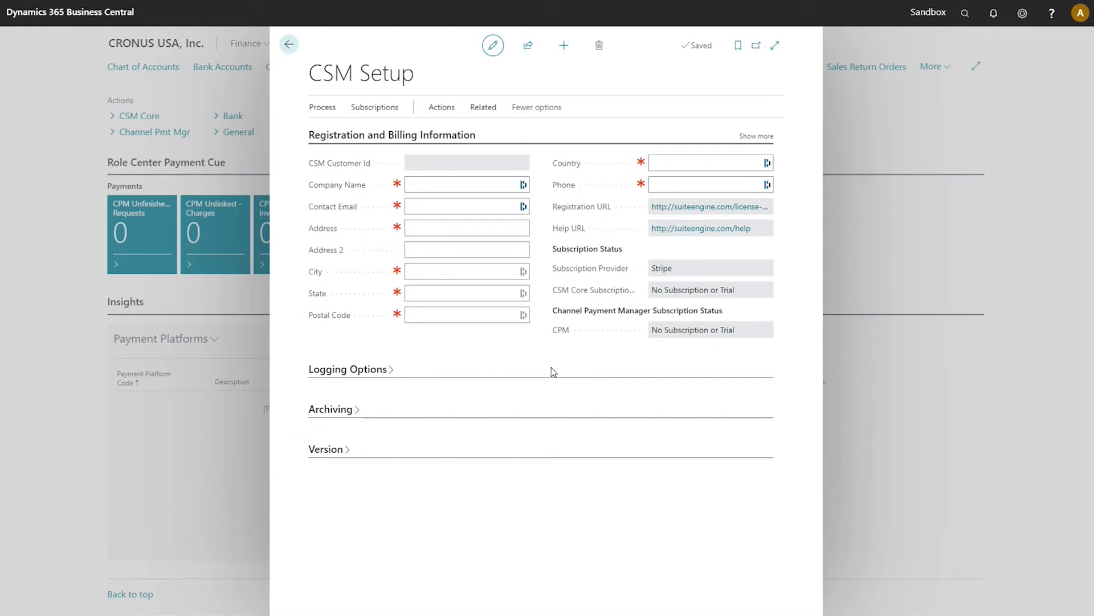
Enter Suite Engine as the company name and fill in the contact's e-mail address.
{"action": "left_click", "coordinate": [498, 187]}
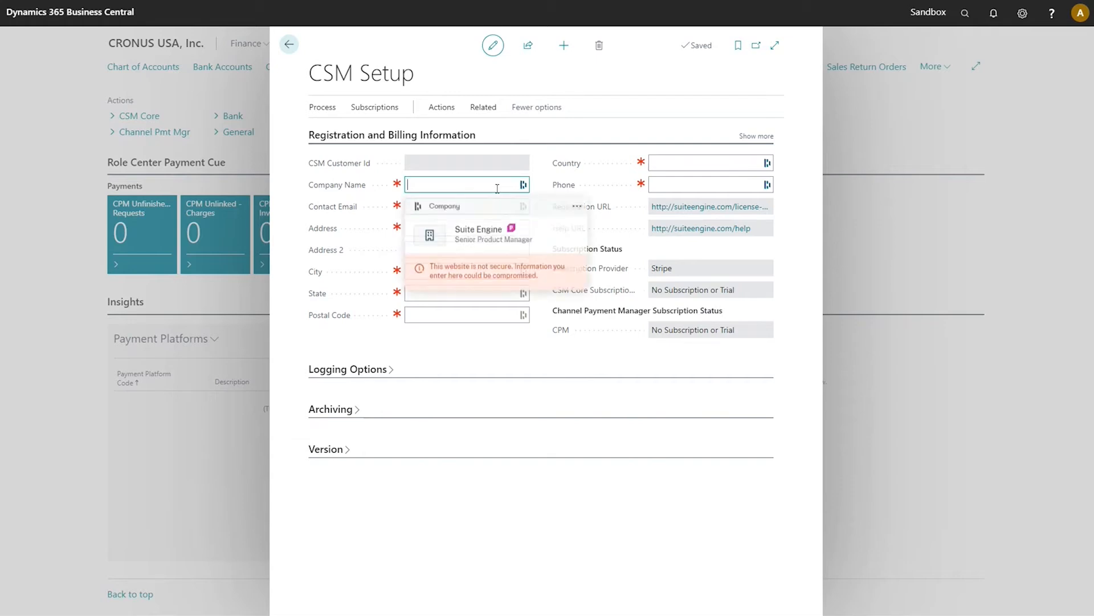
{"action": "type", "text": "Suite Engine"}
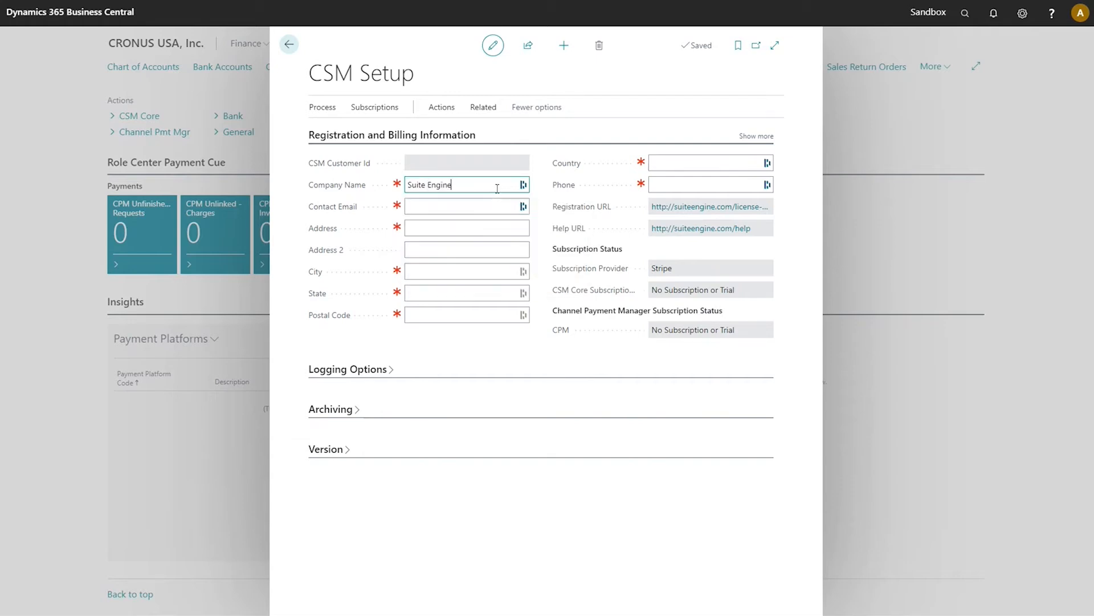
{"action": "key", "text": "Tab"}
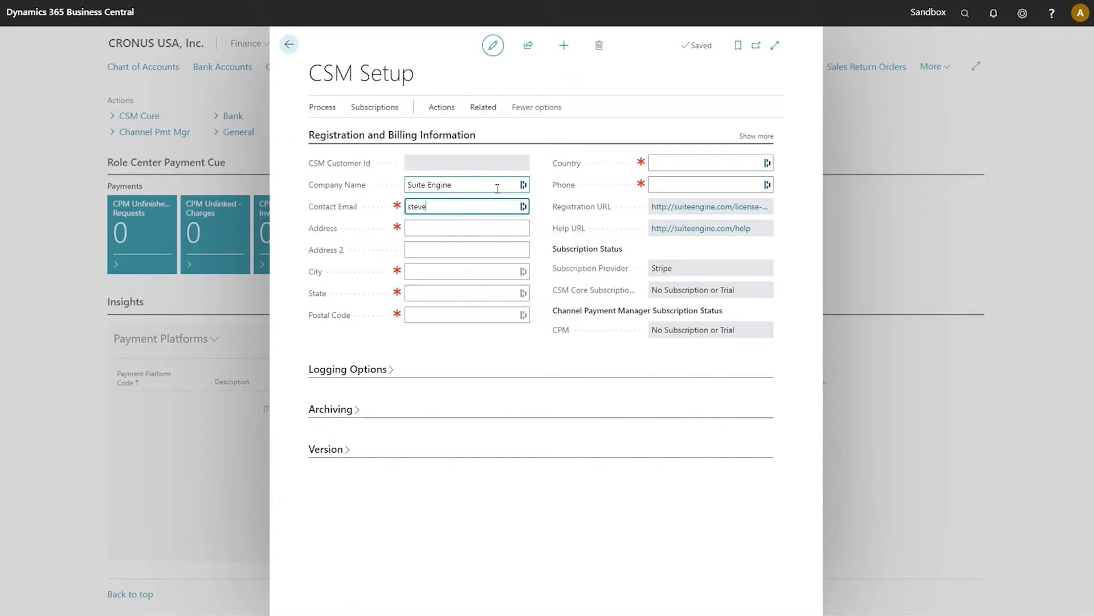
Fill in the street address, city, state and postal code fields.
{"action": "key", "text": "Tab"}
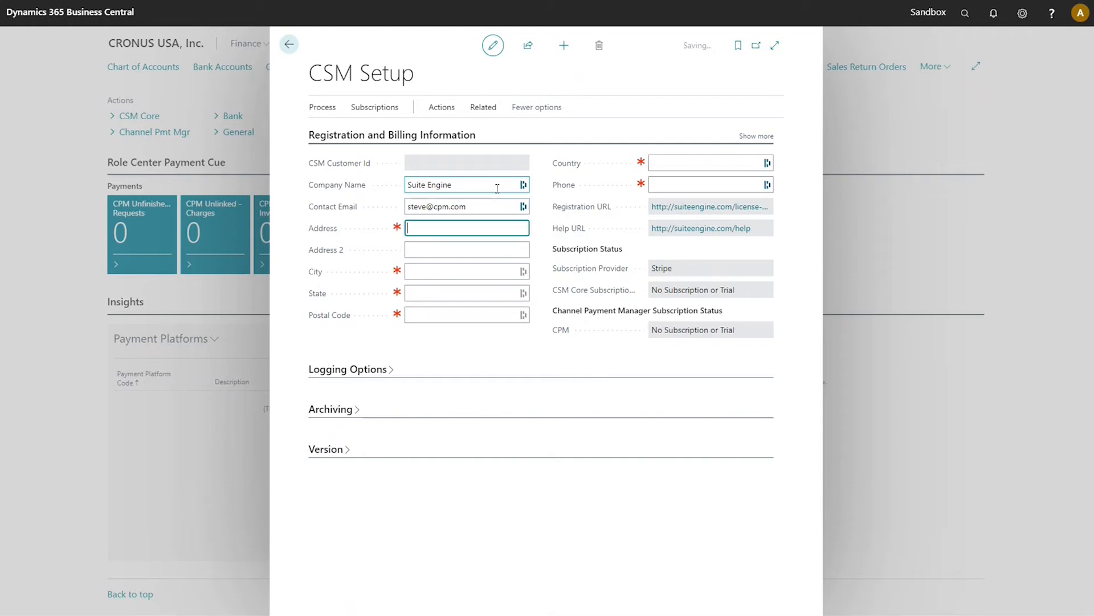
{"action": "type", "text": "123 Main Street"}
{"action": "key", "text": "Tab"}
{"action": "key", "text": "Tab"}
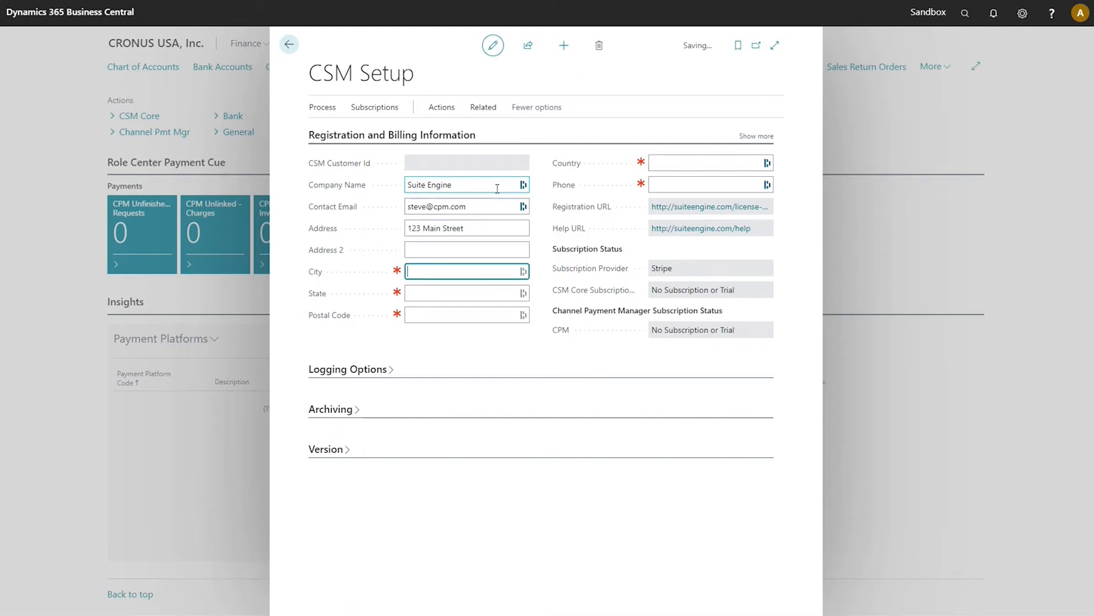
{"action": "type", "text": "New York"}
{"action": "key", "text": "Tab"}
{"action": "type", "text": "NY"}
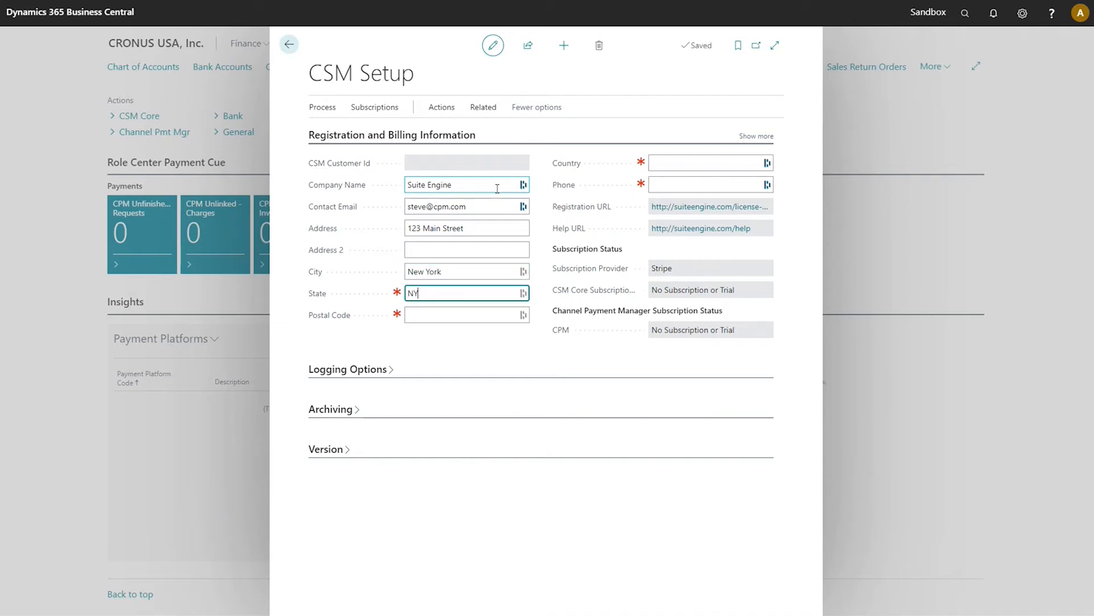
{"action": "key", "text": "Tab"}
{"action": "type", "text": "10001"}
Set the country to US and enter the contact phone number.
{"action": "key", "text": "Tab"}
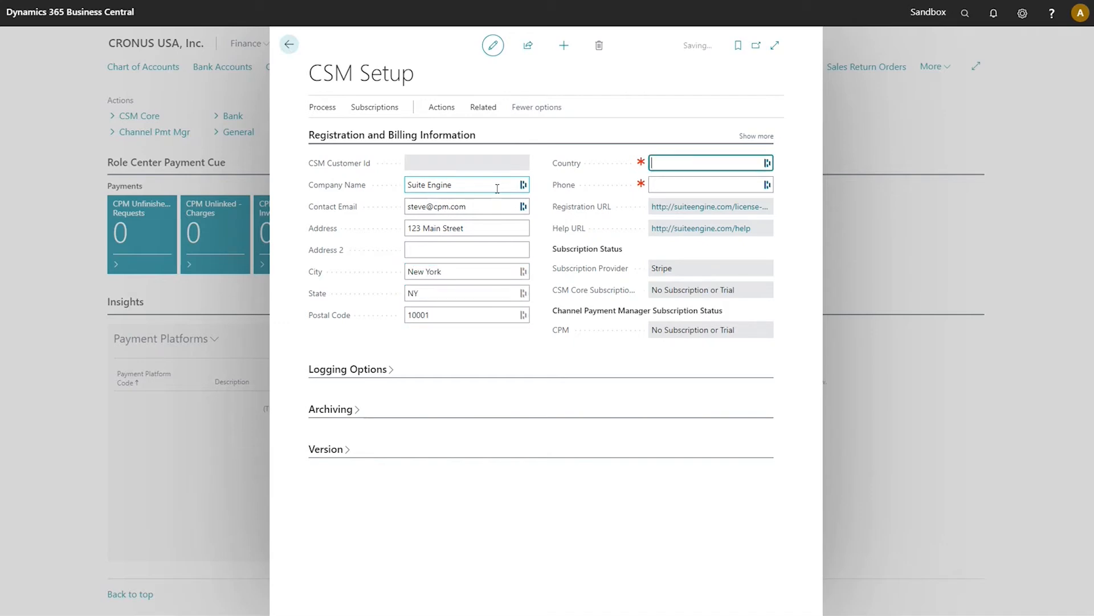
{"action": "type", "text": "12"}
{"action": "key", "text": "BackSpace"}
{"action": "key", "text": "BackSpace"}
{"action": "type", "text": "US"}
{"action": "key", "text": "Tab"}
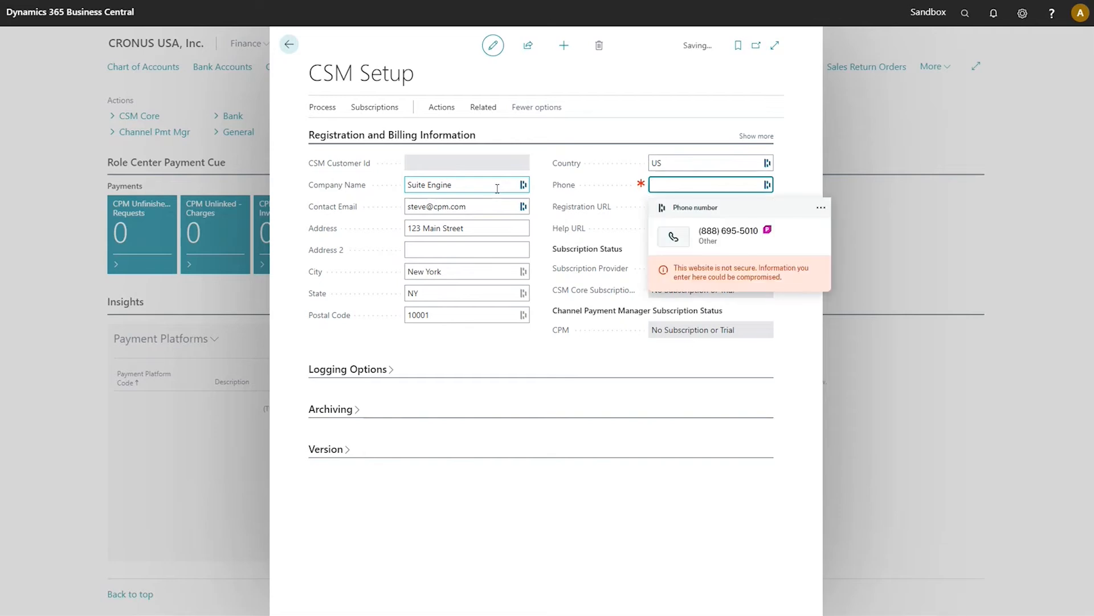
{"action": "type", "text": "123-456-"}
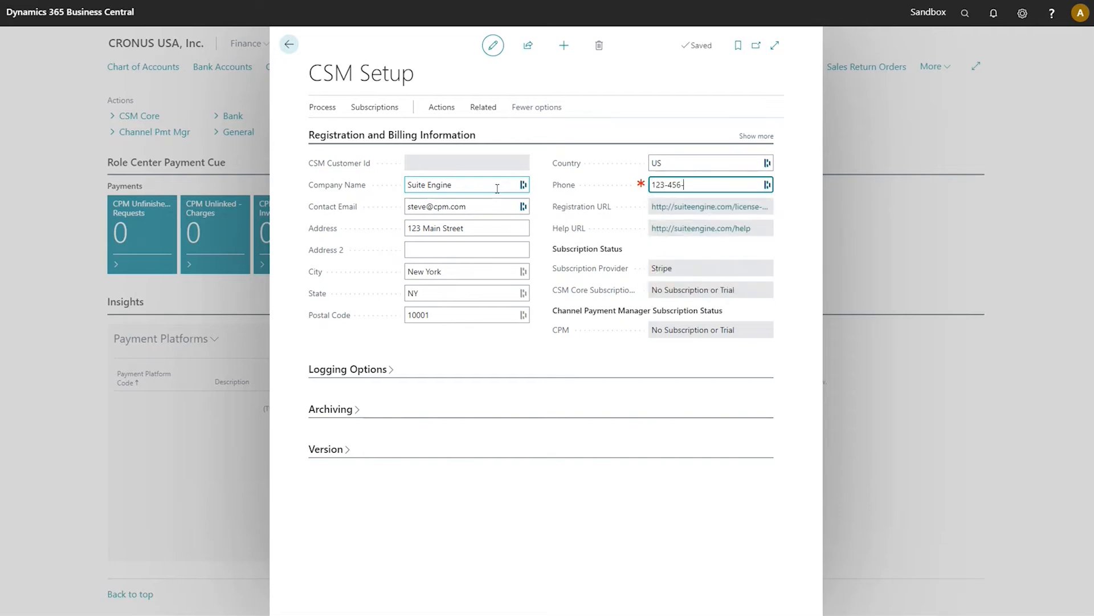
{"action": "type", "text": "7890"}
{"action": "left_click", "coordinate": [385, 108]}
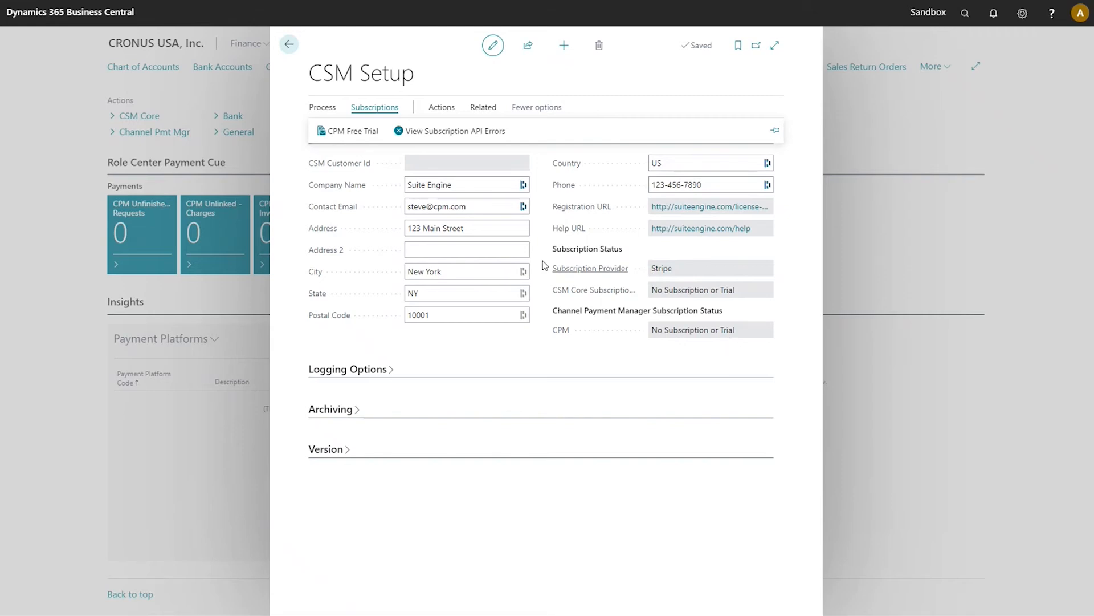
Start the CPM Free Trial, then leave CSM Setup for the role center.
{"action": "left_click", "coordinate": [368, 133]}
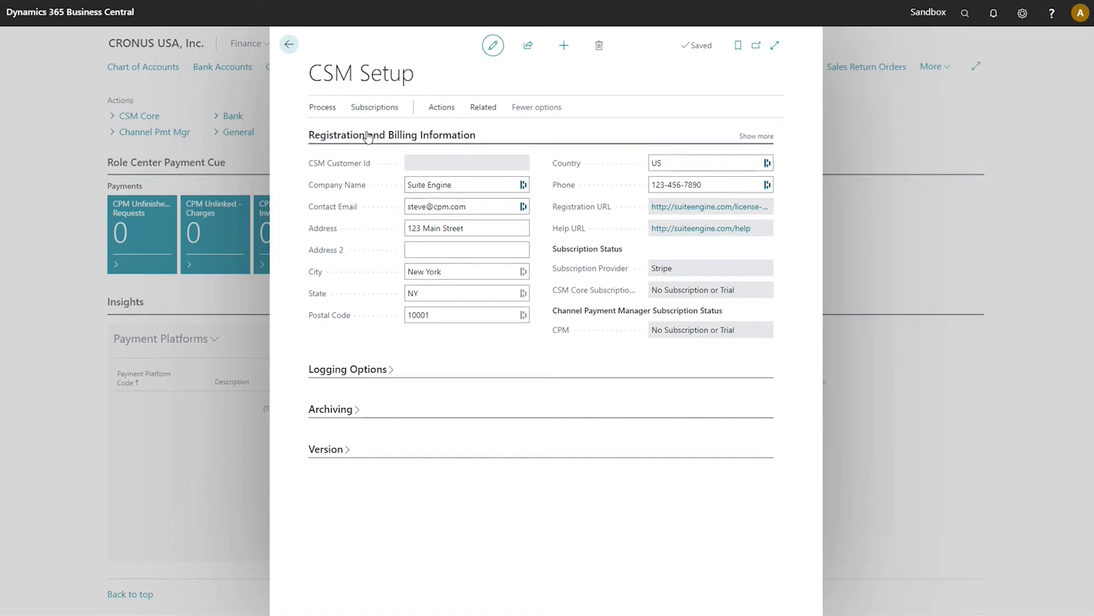
{"action": "left_click", "coordinate": [365, 131]}
{"action": "left_click", "coordinate": [289, 46]}
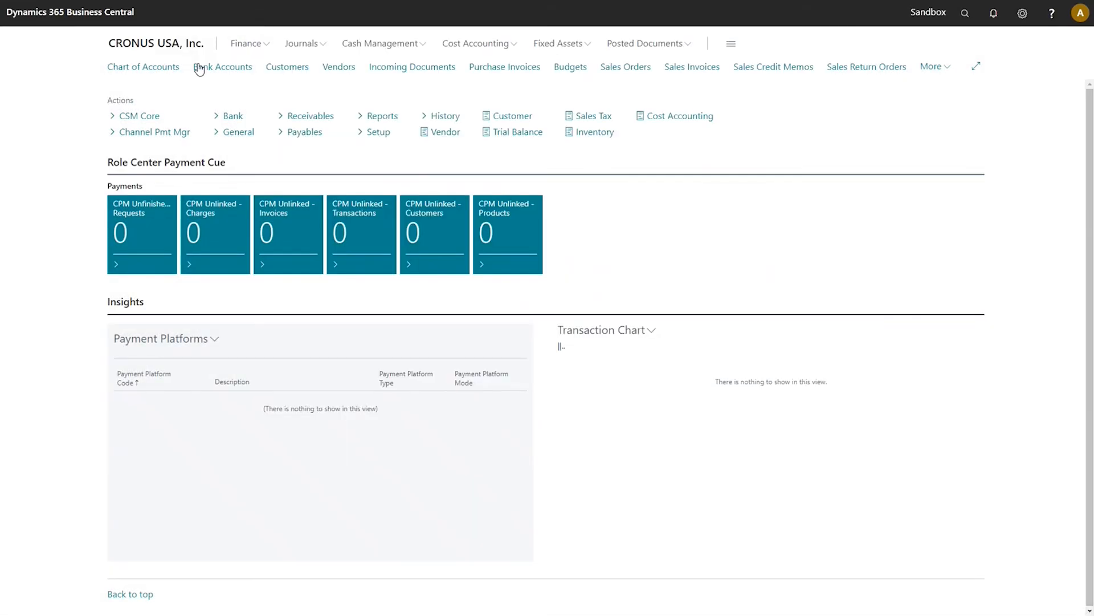
Reopen CSM Setup from the CSM Core actions to confirm the active trial.
{"action": "left_click", "coordinate": [155, 117]}
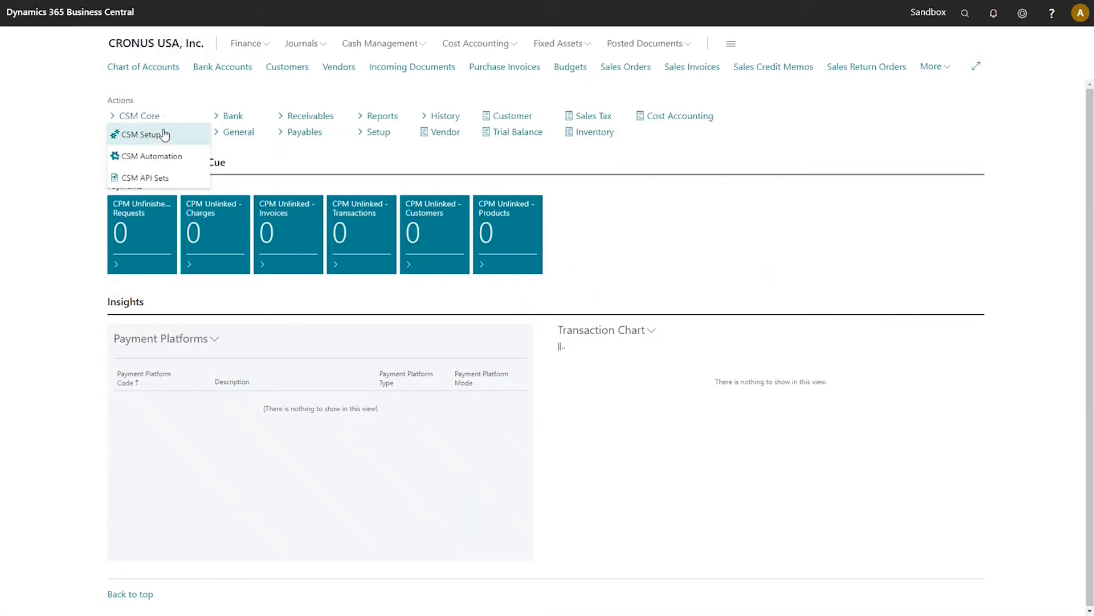
{"action": "left_click", "coordinate": [164, 135]}
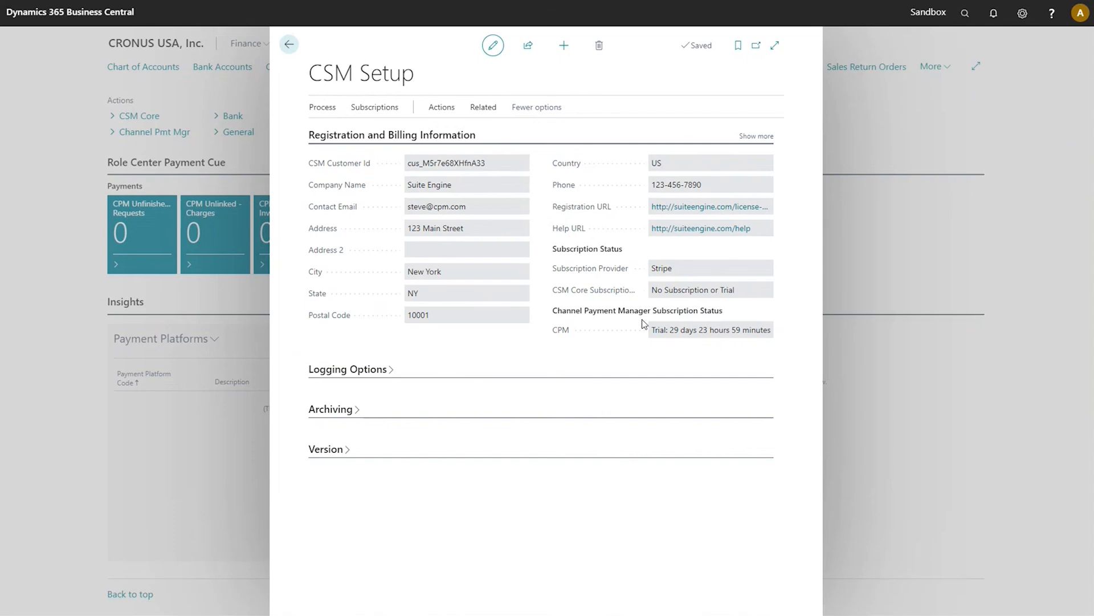
Show the Process actions on CSM Setup to reach Go To Payment Portal.
{"action": "left_click", "coordinate": [322, 114]}
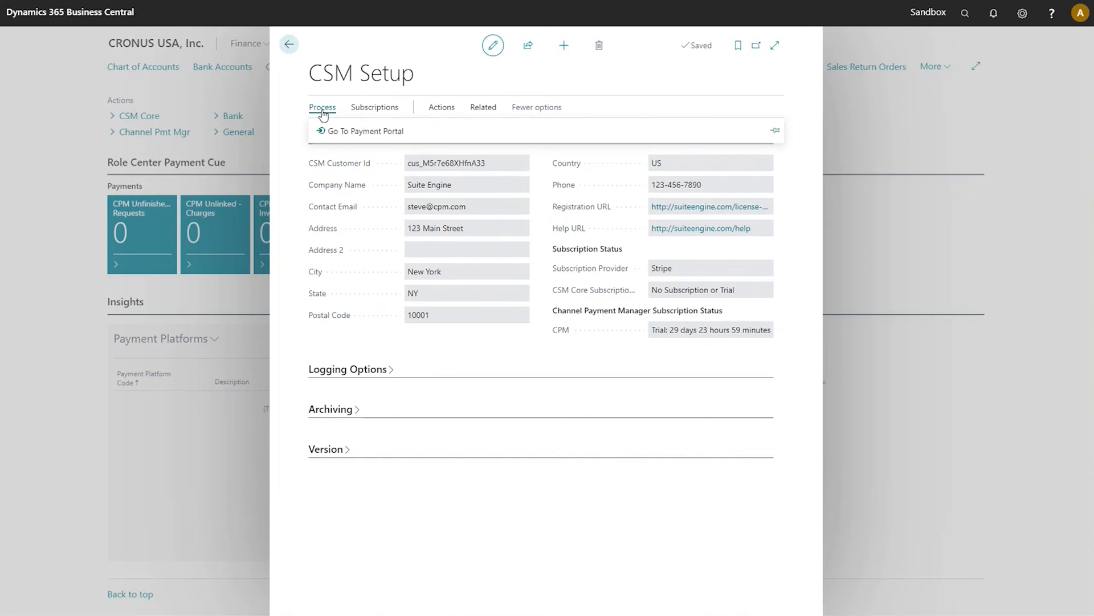